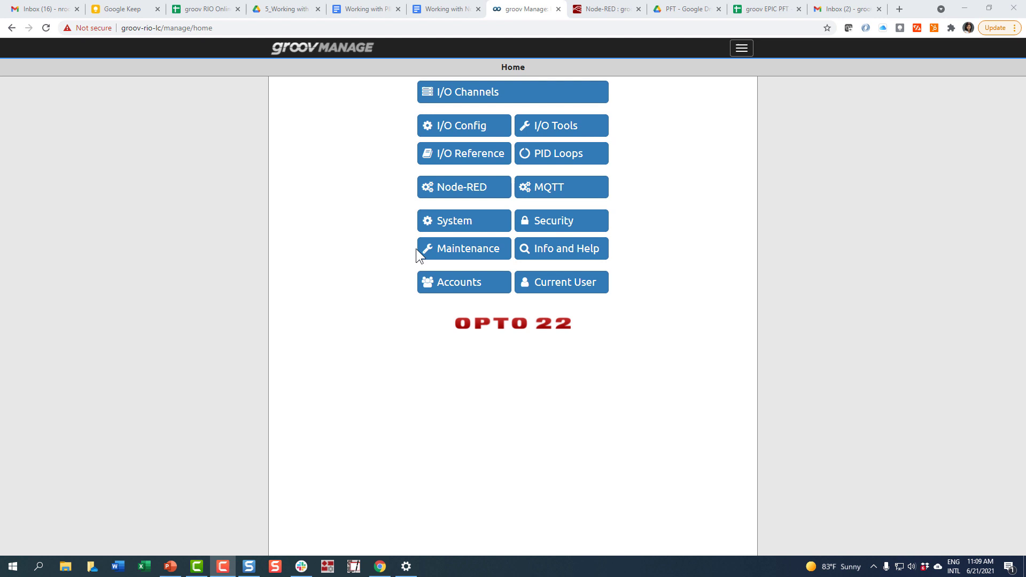
- Bring up the file chooser for uploading a restore backup through Maintenance > Restore
click(449, 253)
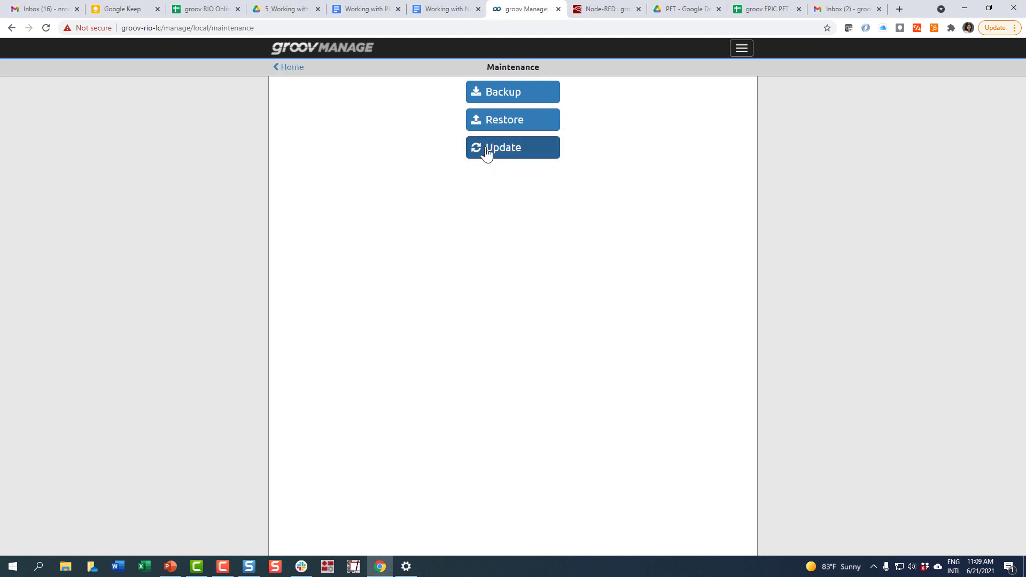
click(485, 120)
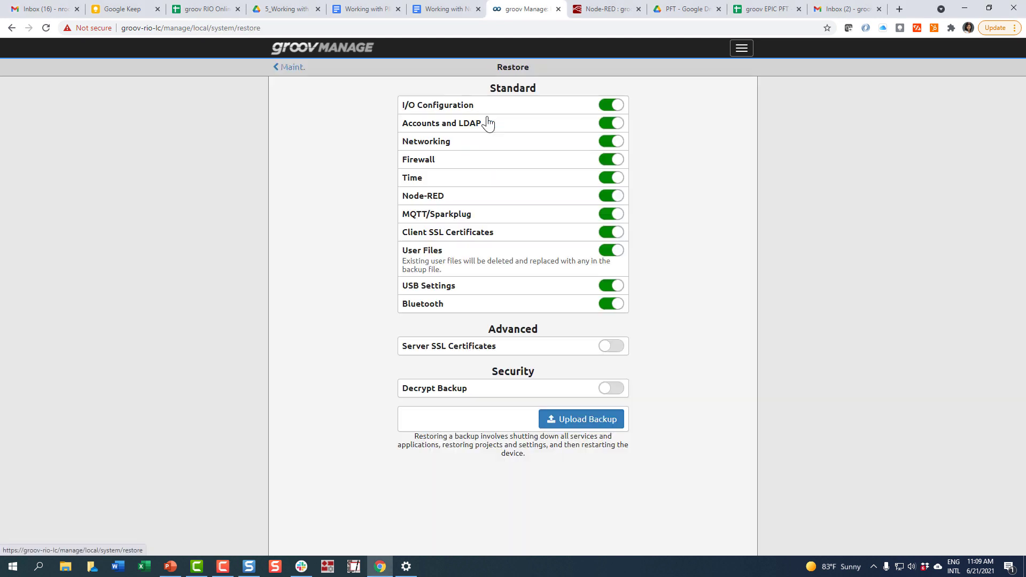
click(568, 418)
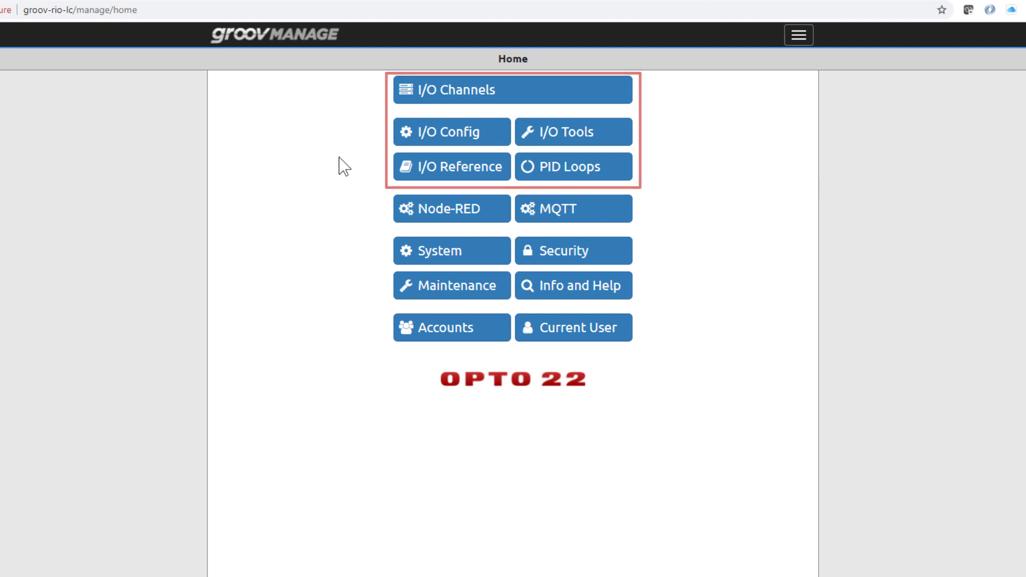
- Open the PID 0: Probe_PID detail page from the PID Loops list
click(570, 172)
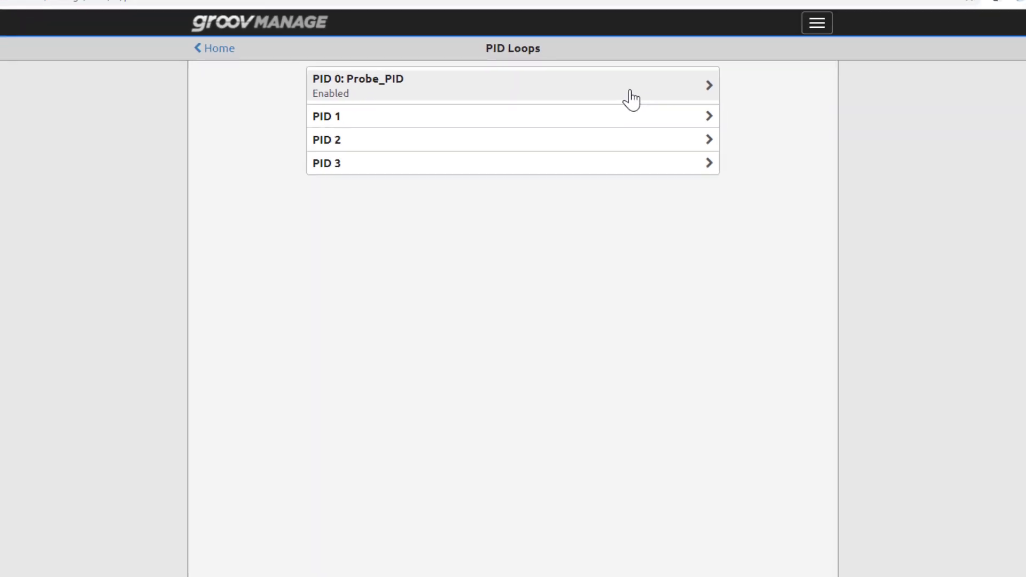
click(631, 99)
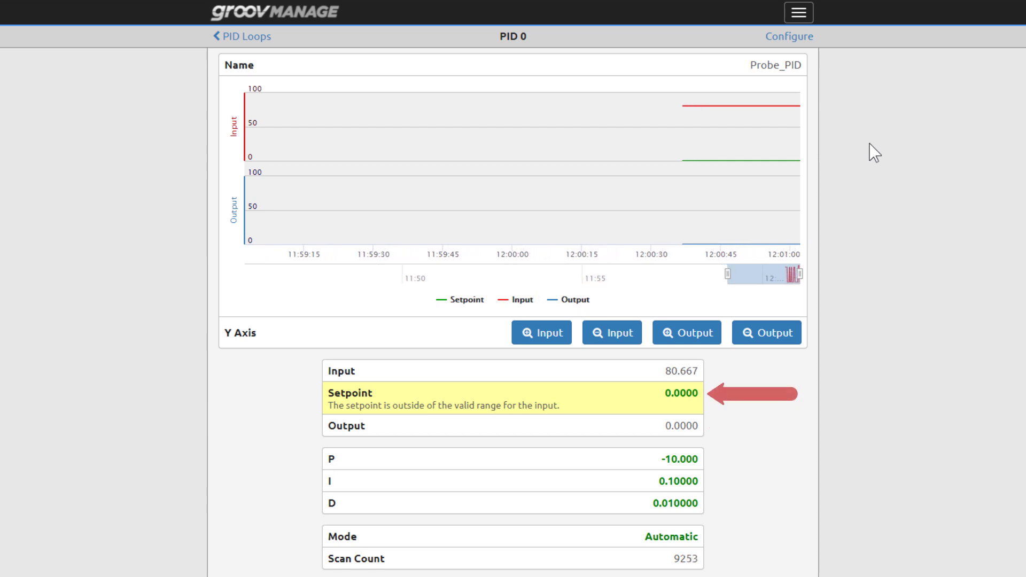
- Change Probe_PID's setpoint from 0.0000 to 82
click(686, 393)
text(82)
click(726, 412)
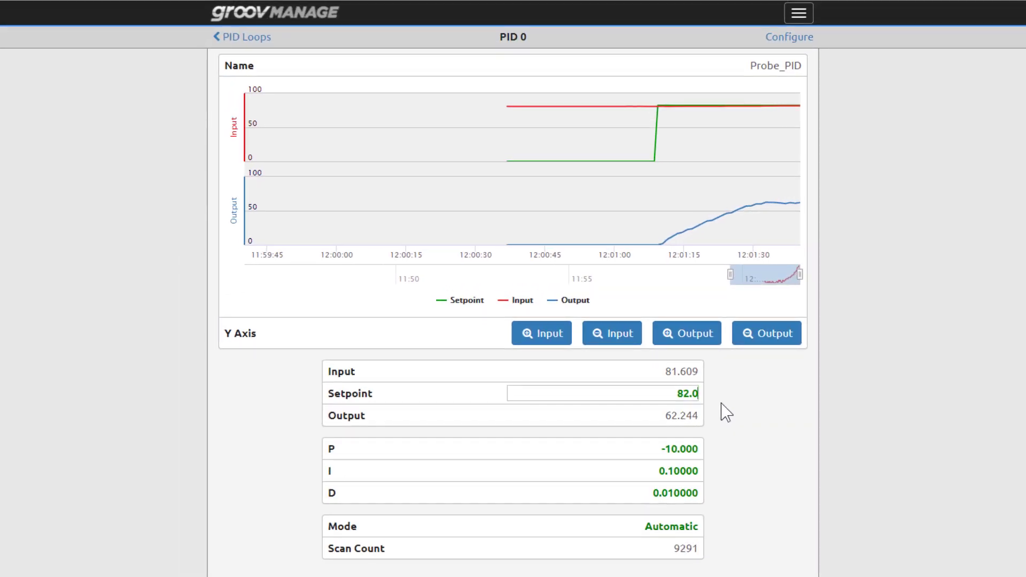
- In PID 0's configuration, review the Algorithm choices without changing them, then view the control Mode options
click(799, 38)
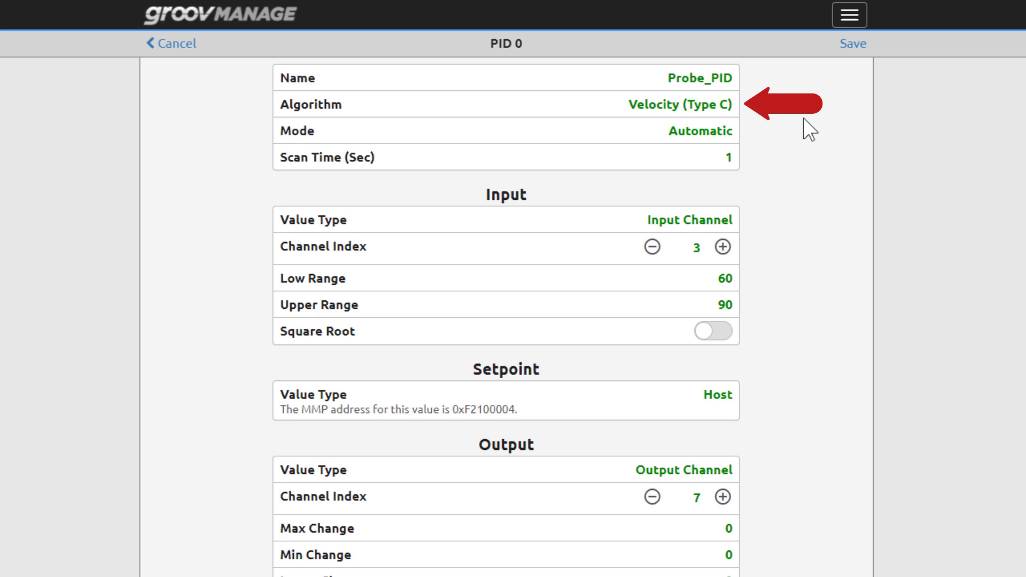
click(722, 111)
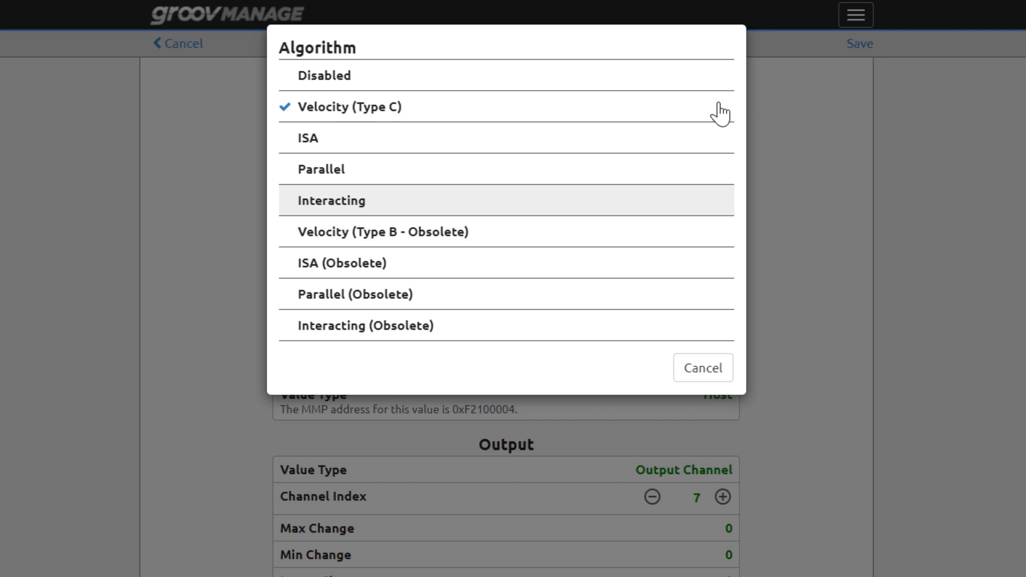
click(722, 370)
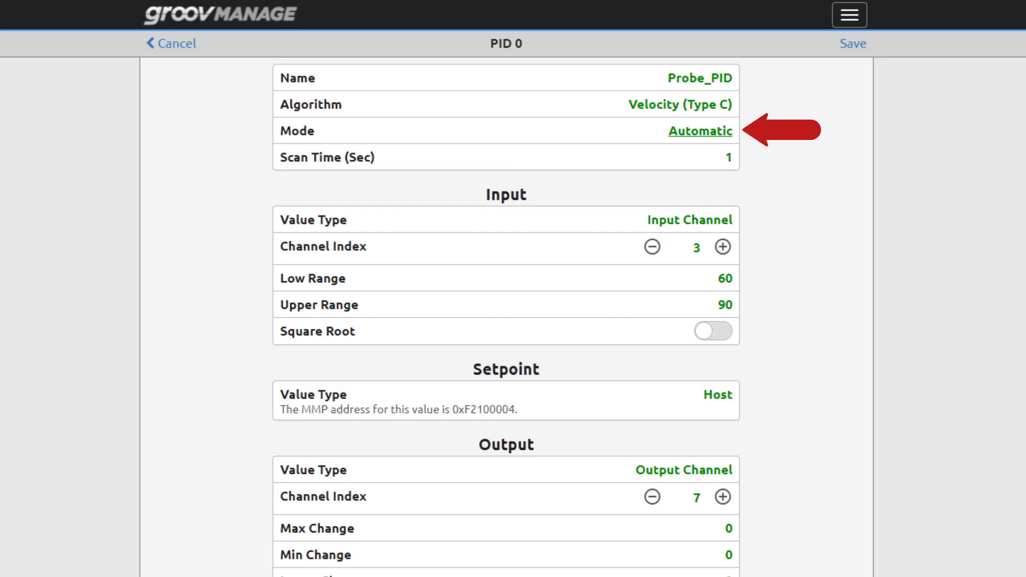
click(700, 131)
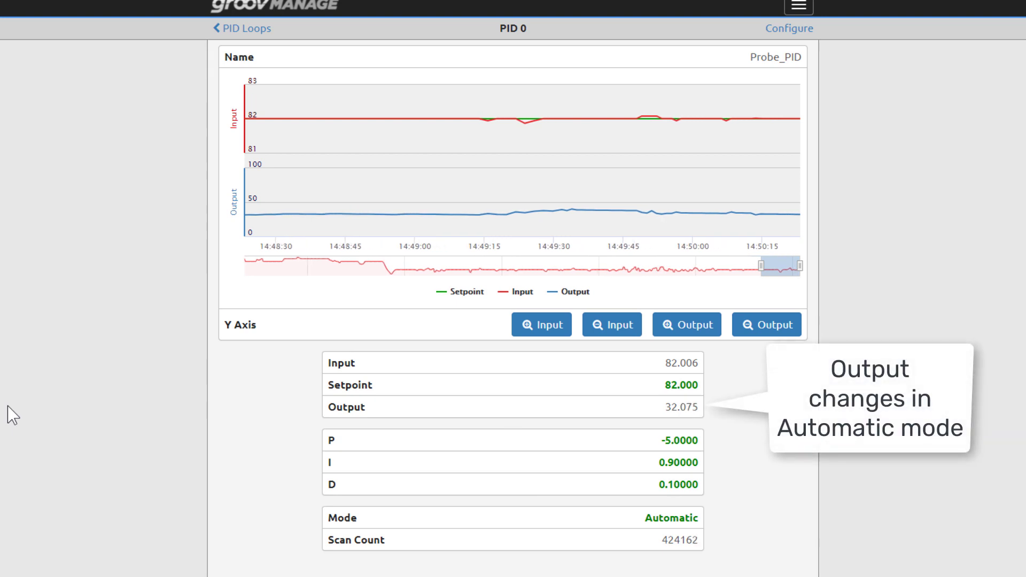
- Switch PID 0's control mode to Manual
click(669, 519)
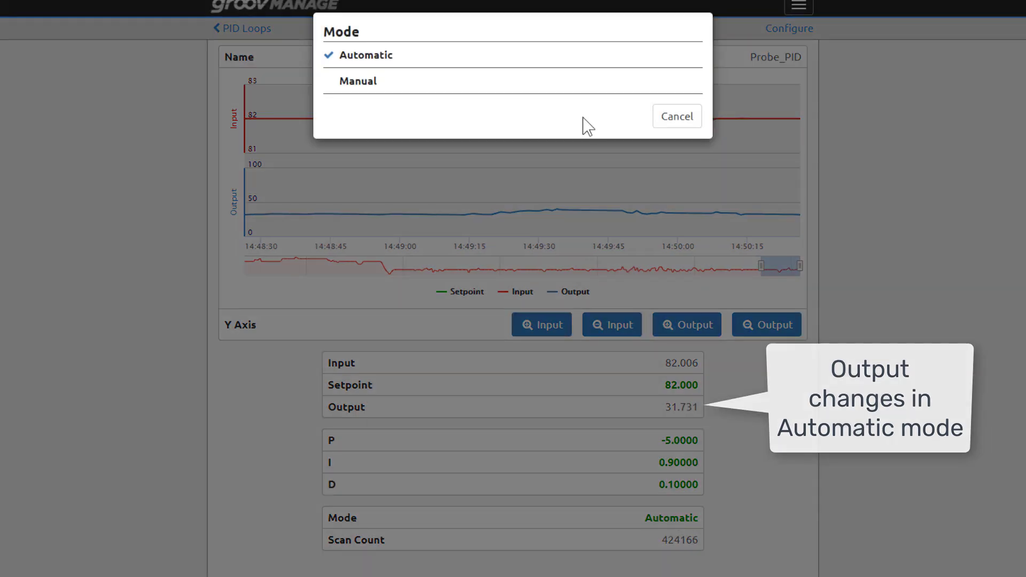
click(559, 86)
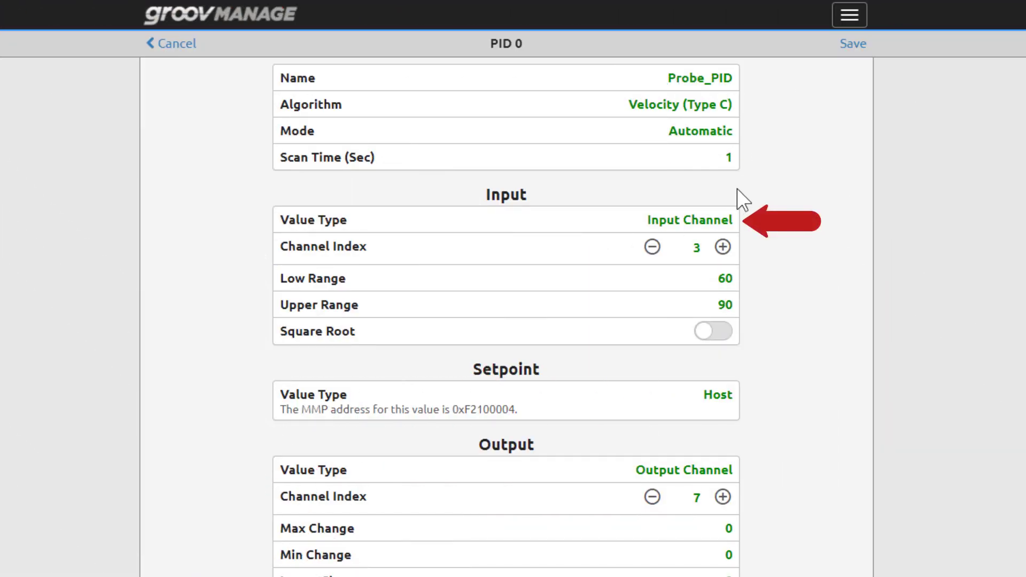
click(721, 222)
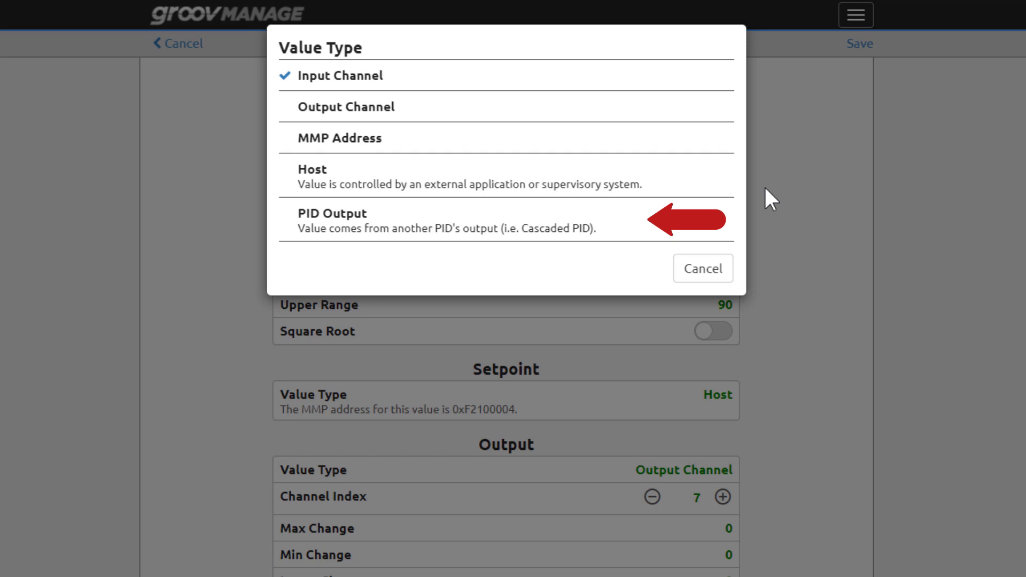
click(714, 271)
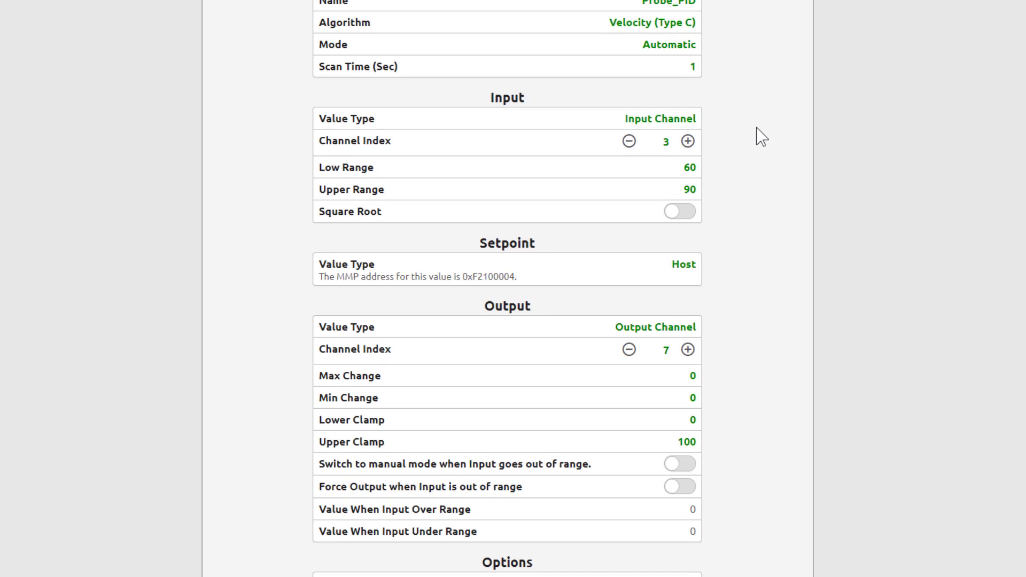
- Enter 82.0 as the configured setpoint and keep the setpoint value type as Host
click(689, 269)
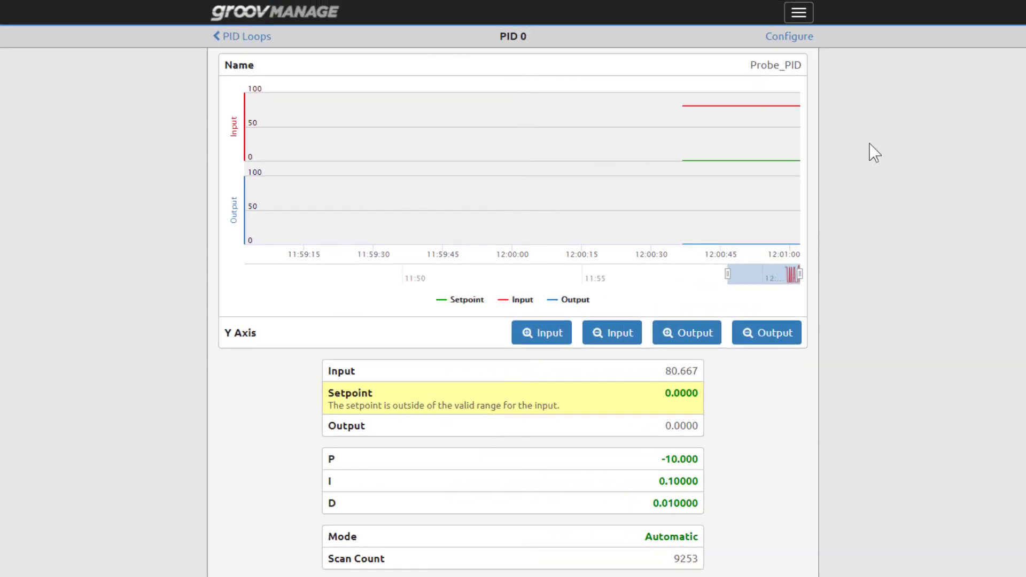
click(668, 393)
drag(668, 396, 721, 407)
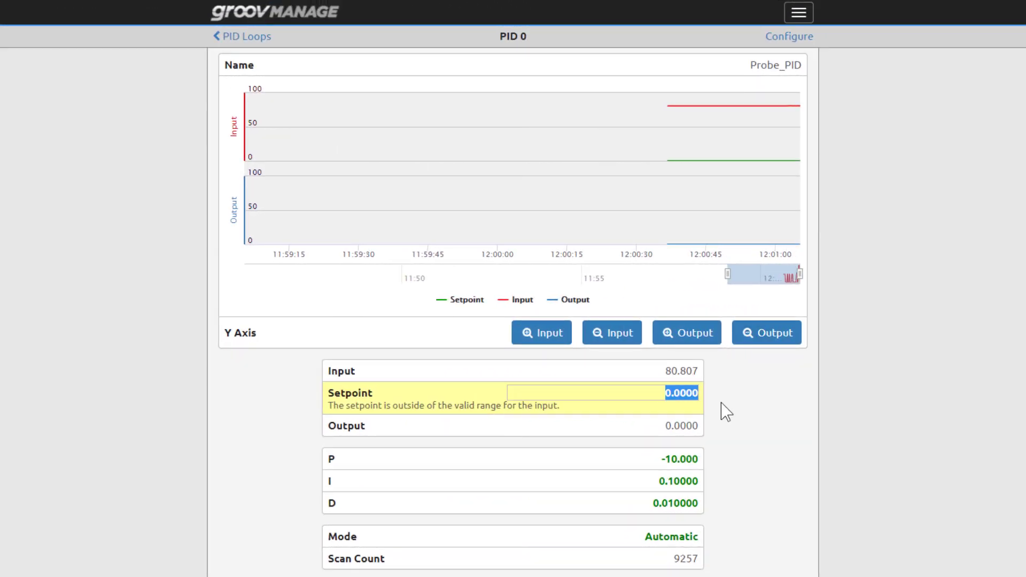
text(82.0)
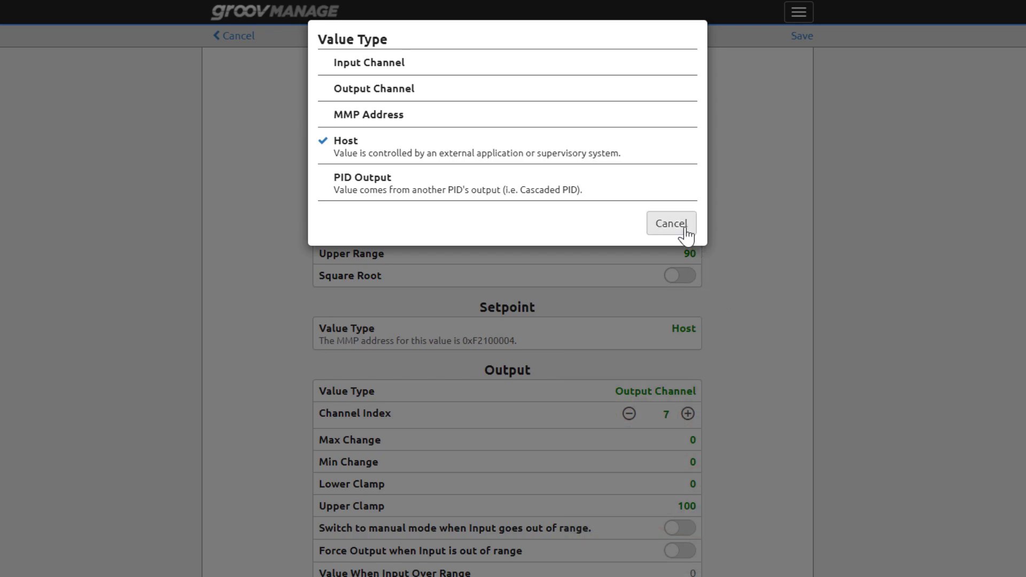
click(685, 227)
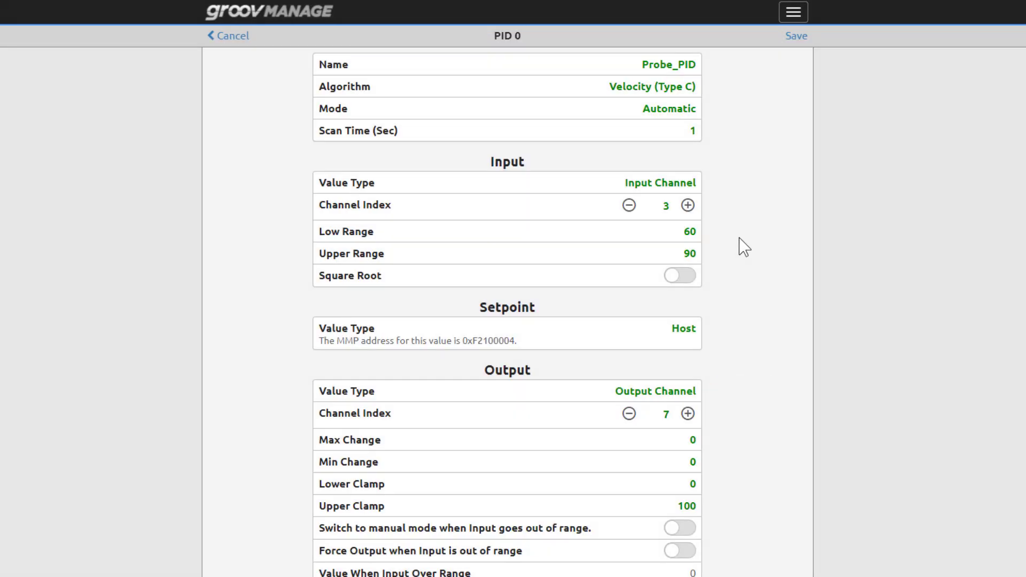
scroll(717, 316, down, 1)
click(693, 356)
click(693, 357)
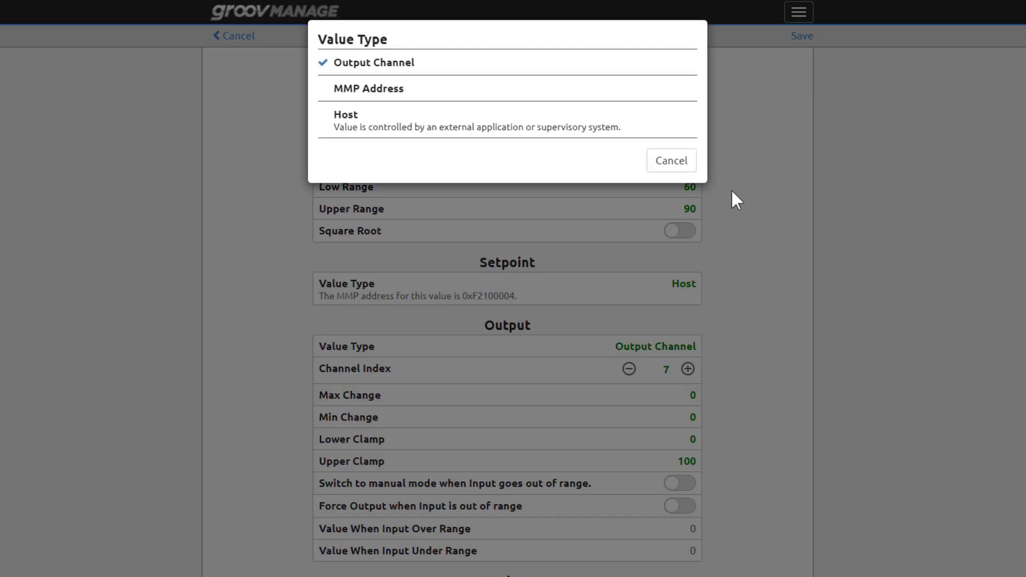
click(691, 163)
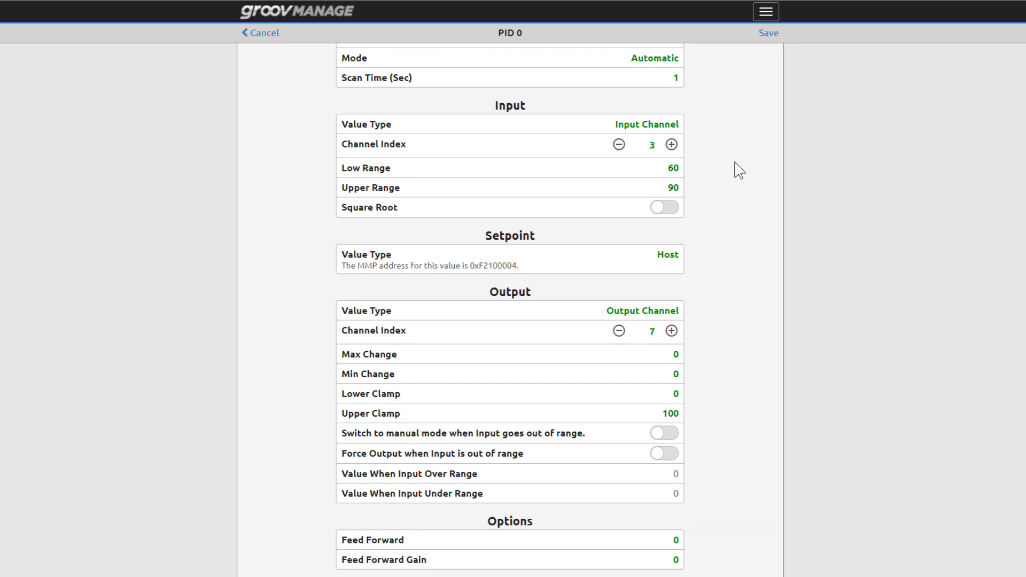
- Leave Configure without saving and raise Probe_PID's setpoint to 84.0
click(264, 35)
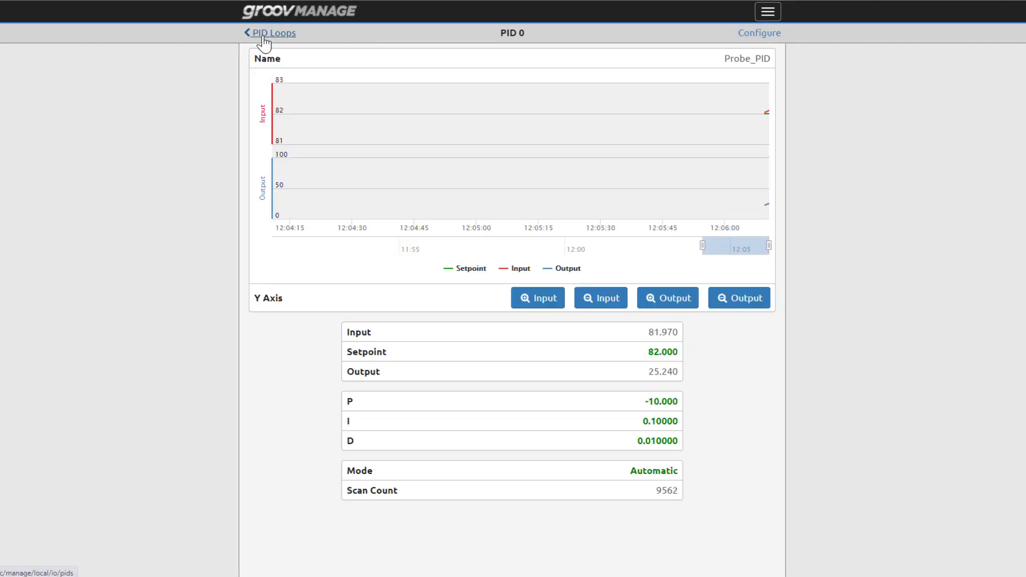
click(663, 352)
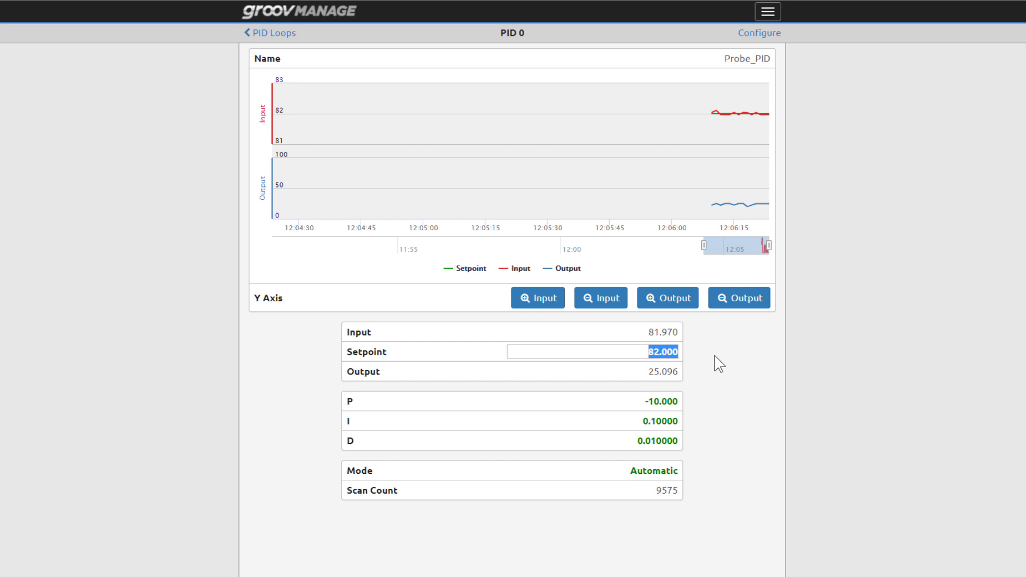
text(84.0)
key(Return)
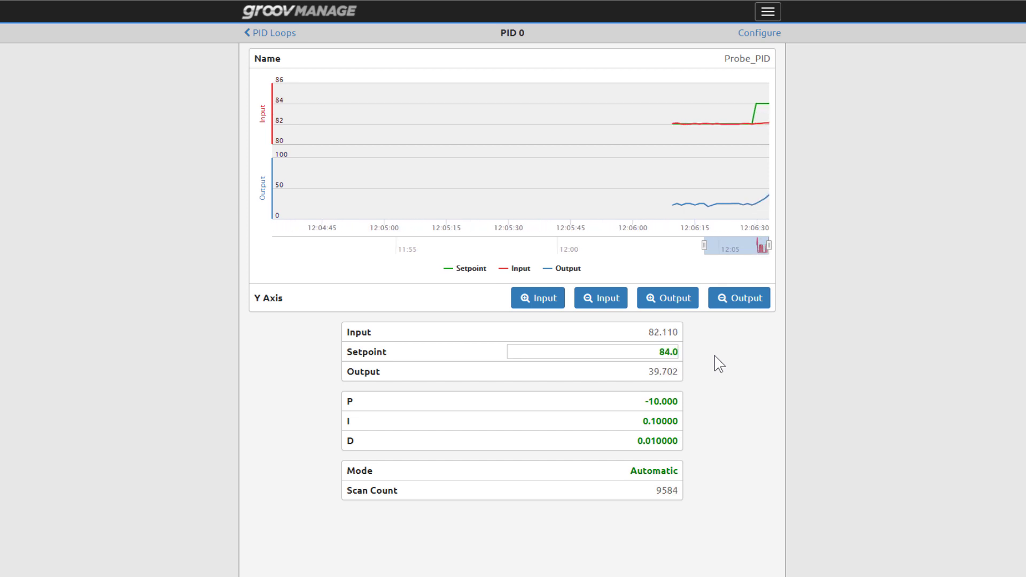
- Set the P term to -5 and I to 0.9, and enter .1 for D
click(664, 401)
text(-5)
click(657, 425)
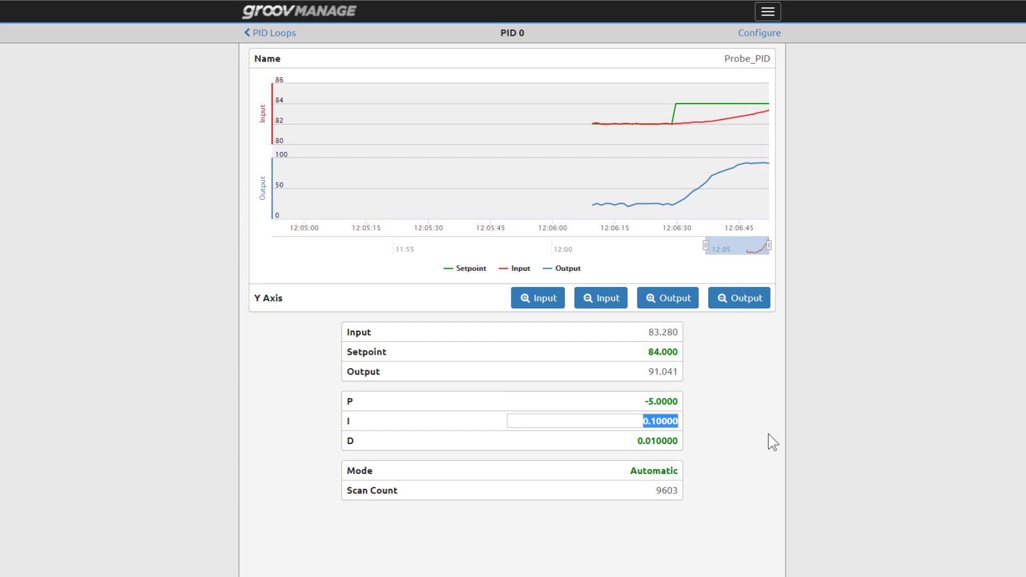
text(.9)
key(Tab)
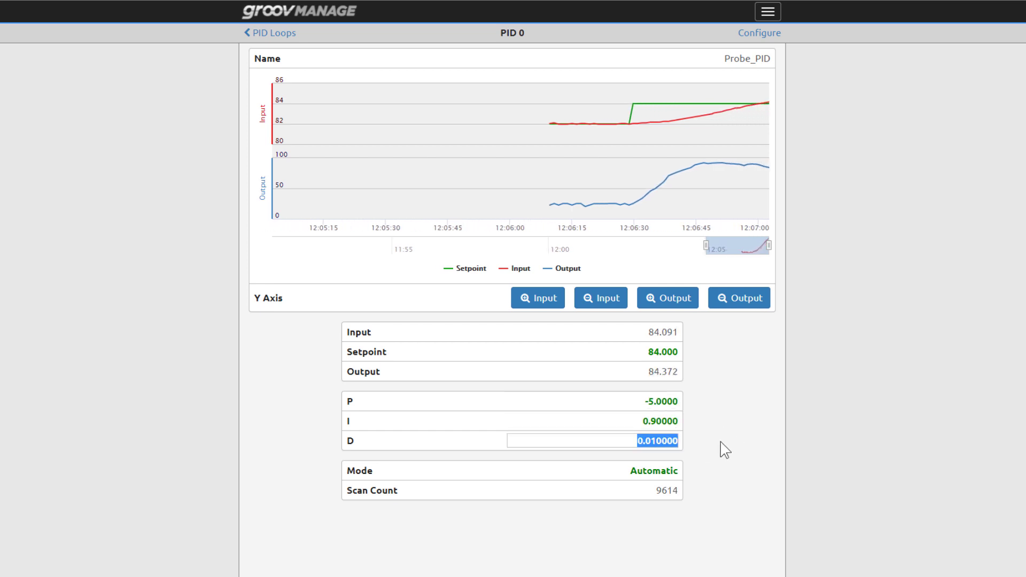
text(.1)
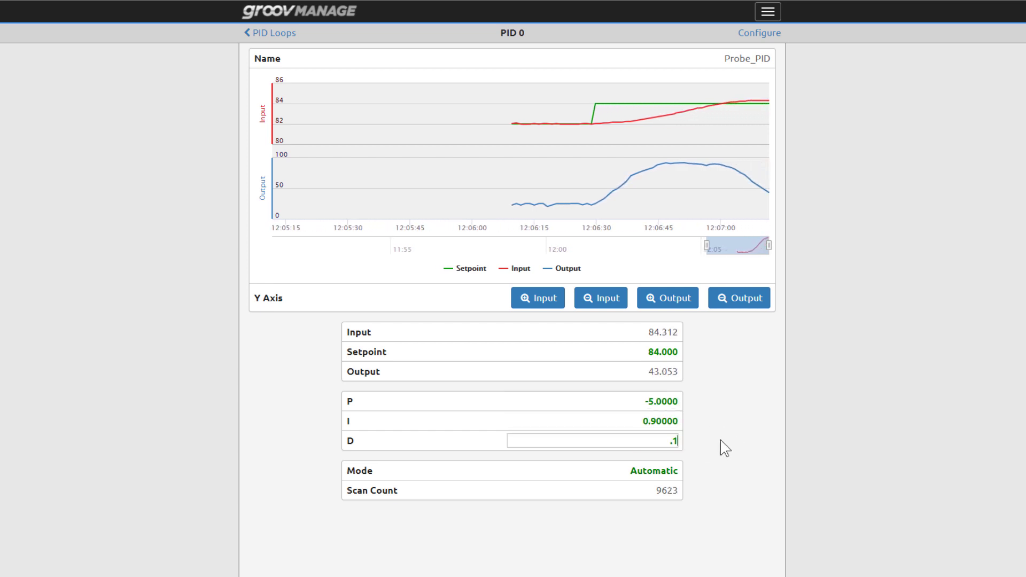
- Commit D at 0.1 and widen the trend chart's time range to show more history
click(542, 303)
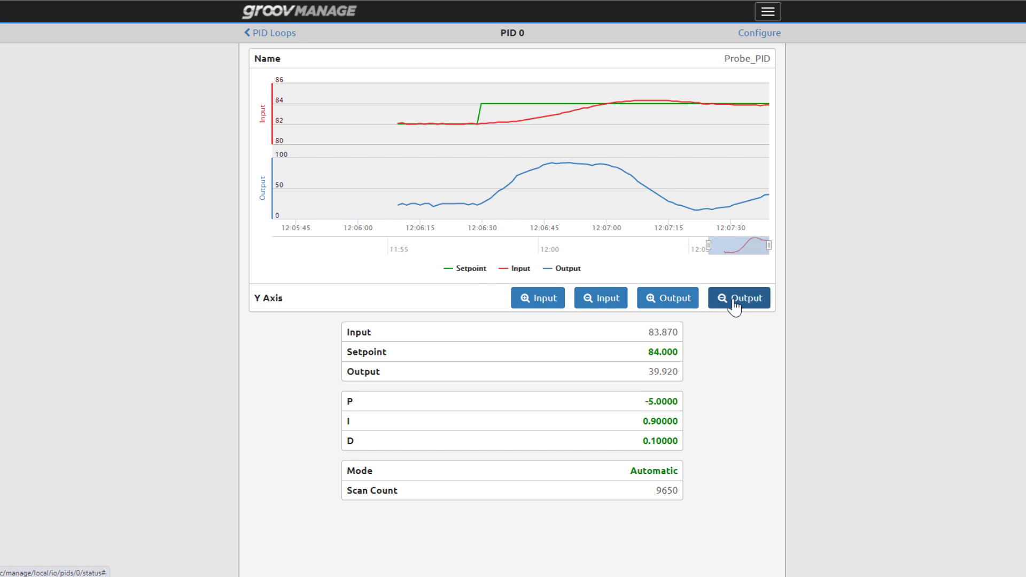
drag(708, 247, 674, 246)
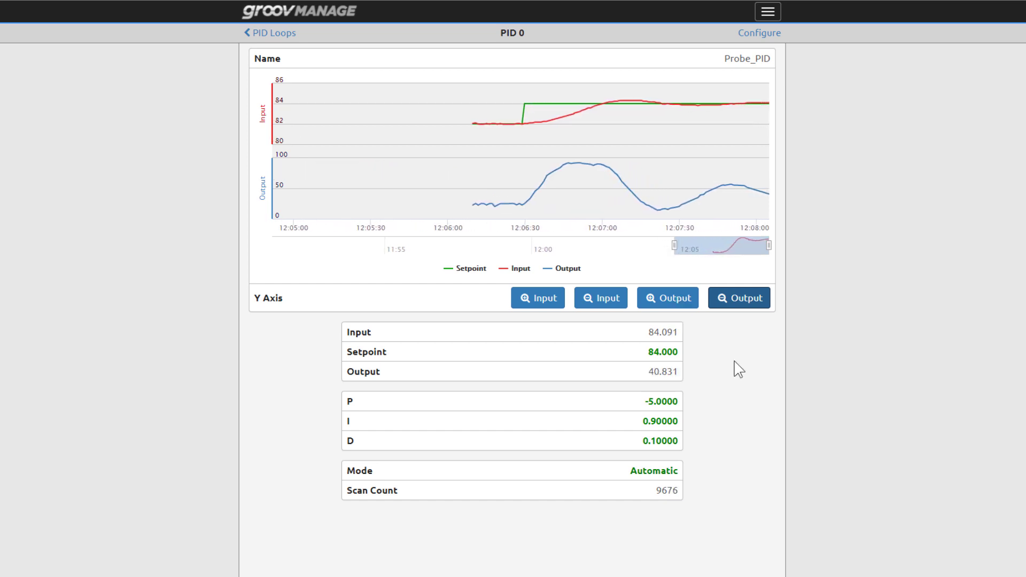
mouse_move(597, 189)
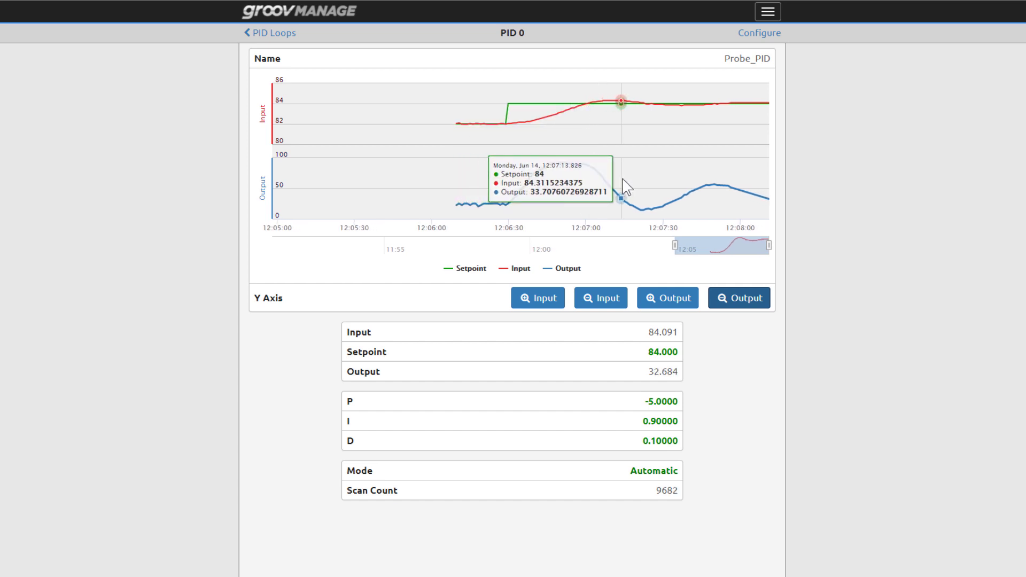